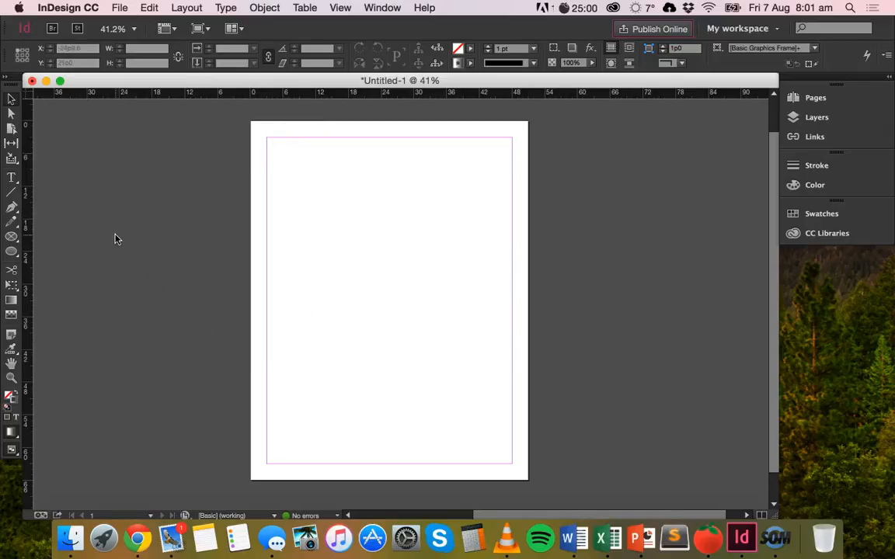
Step: Draw a rectangle frame about 22p6 wide and 25p7 high from the page's top-left margin corner
left_click_drag(11, 236, 53, 237)
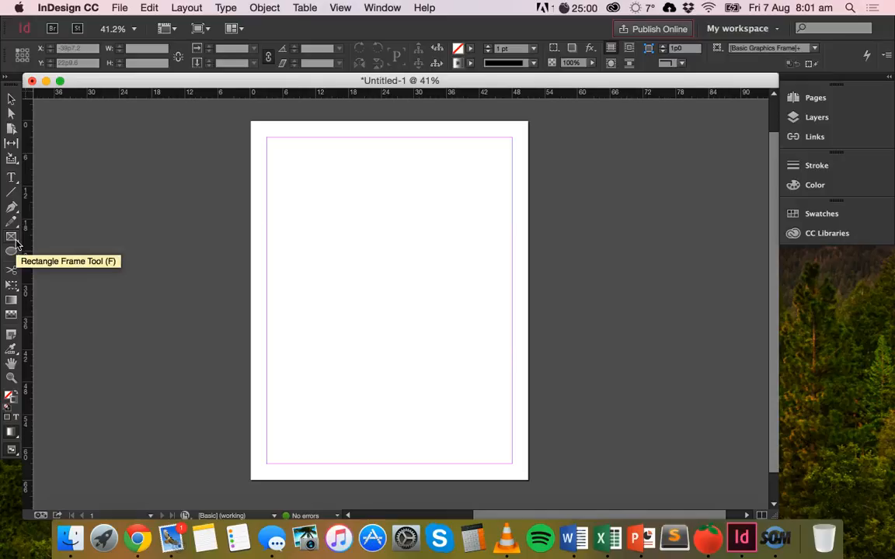
left_click(16, 242)
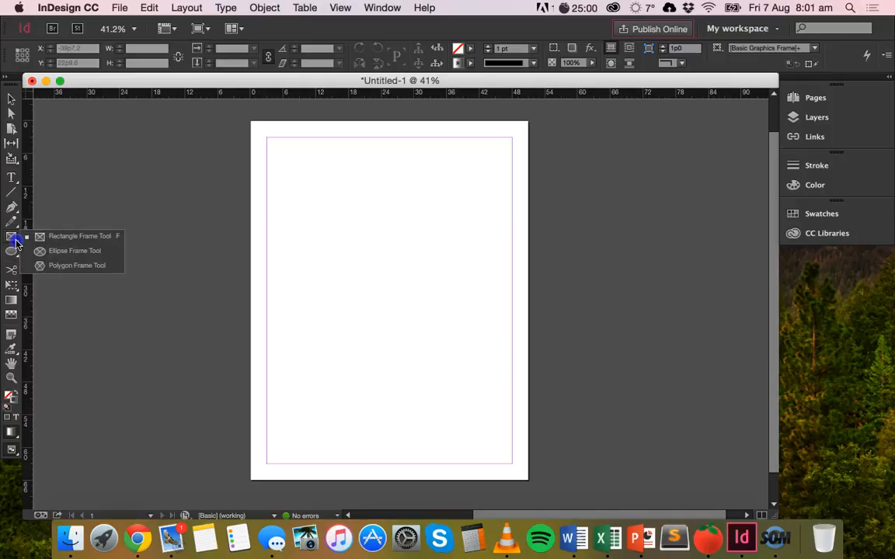
left_click_drag(16, 241, 41, 240)
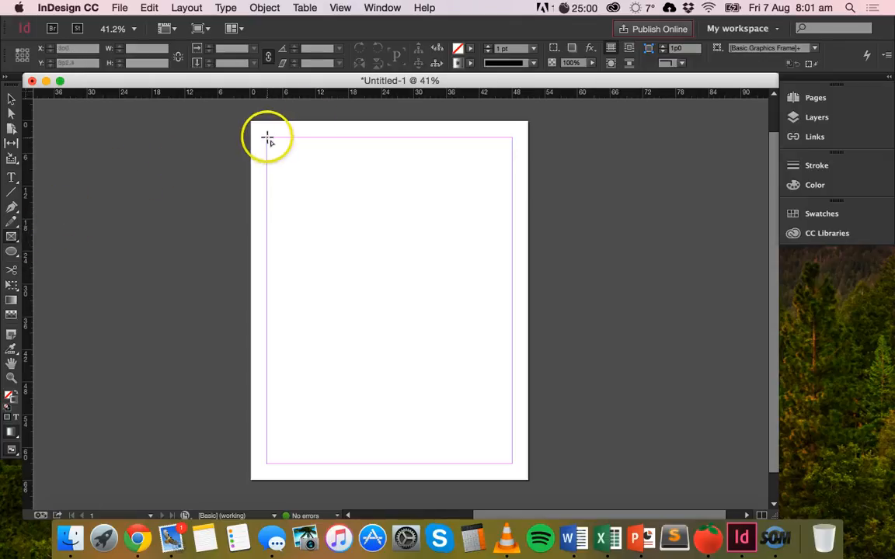
mouse_move(267, 138)
left_mouse_down()
mouse_move(356, 206)
mouse_move(389, 276)
left_mouse_up()
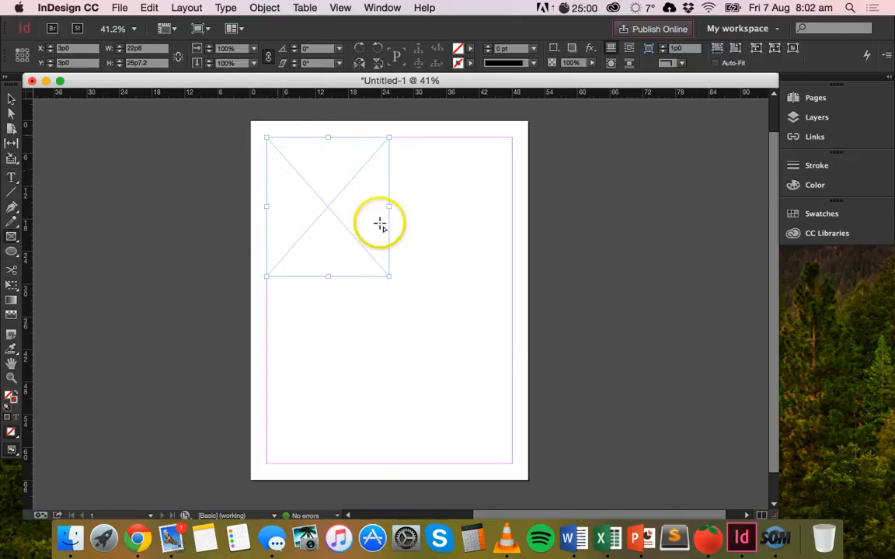
left_click(14, 98)
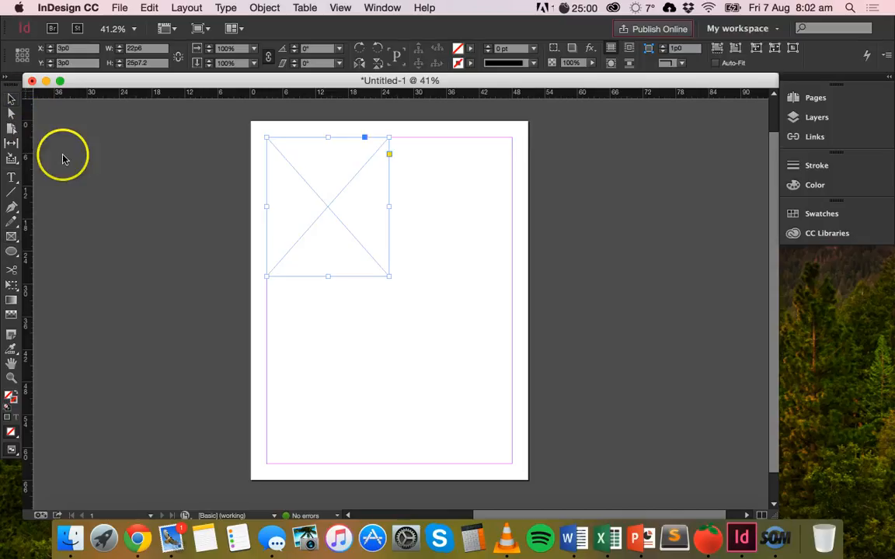
Step: Extend the frame downward to a height of about 32p5
left_click(125, 174)
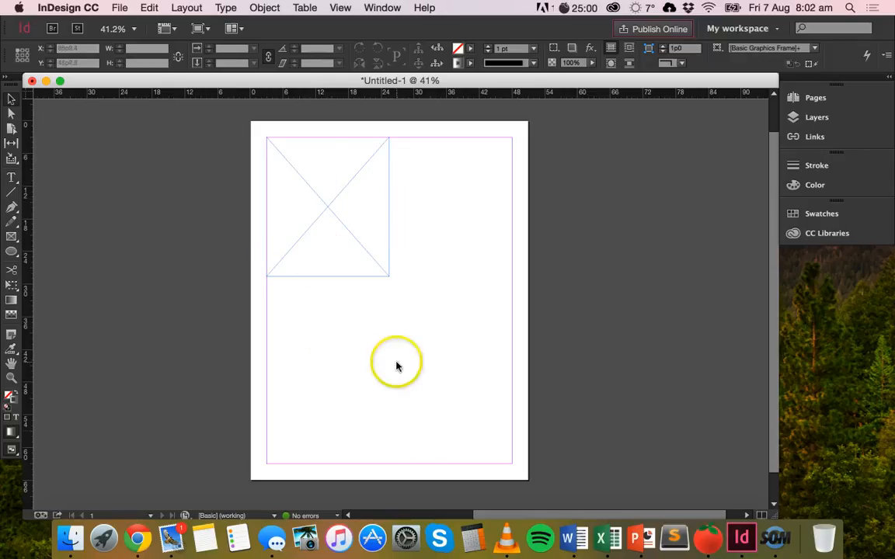
left_click(320, 201)
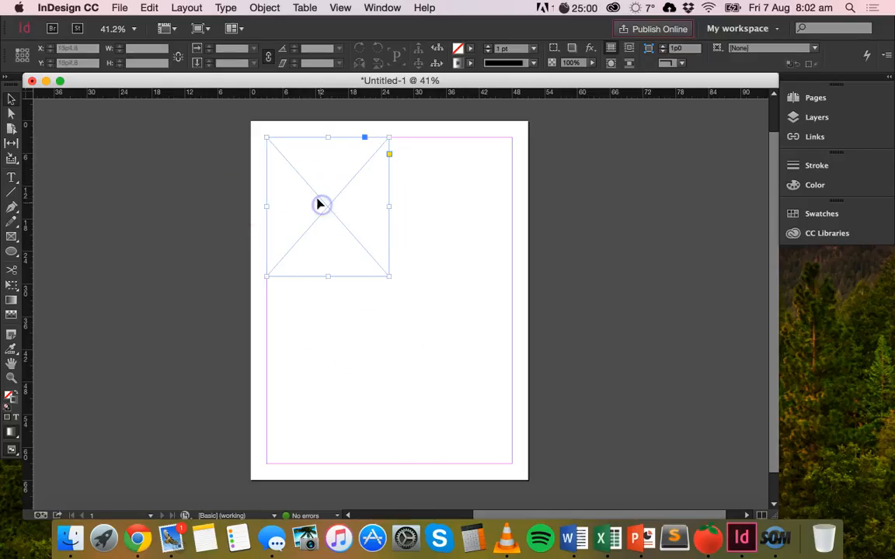
left_click_drag(388, 276, 387, 312)
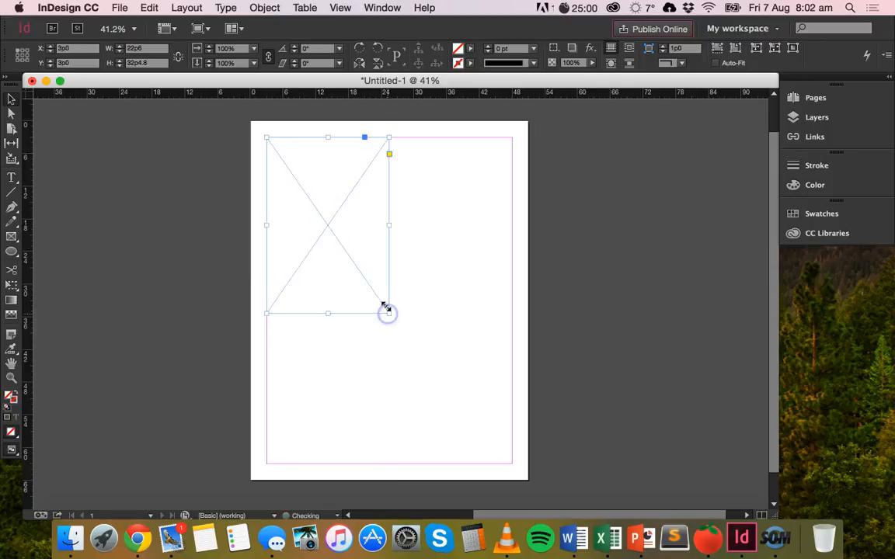
Step: Draw a second rectangle frame about 22p6 by 15p2 beside the first, slightly below the top margin and reaching the right margin
left_click(426, 211)
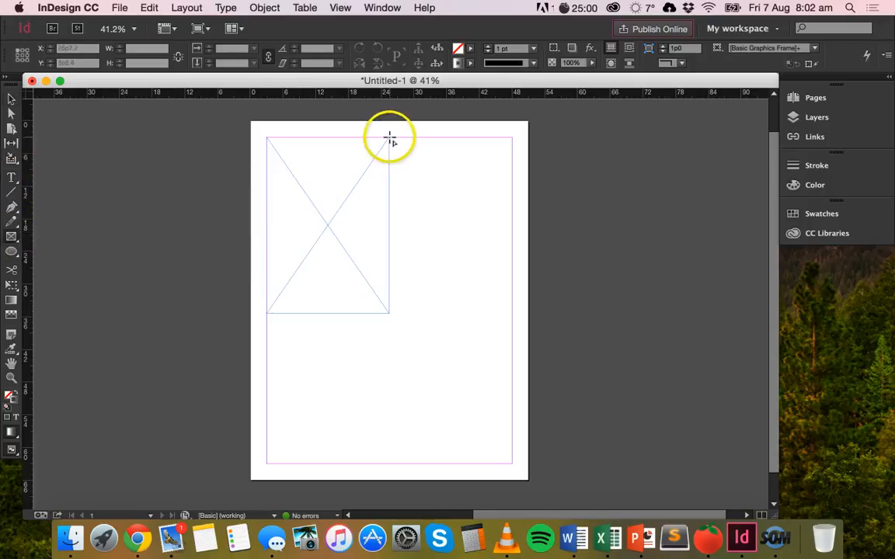
left_click_drag(388, 142, 512, 226)
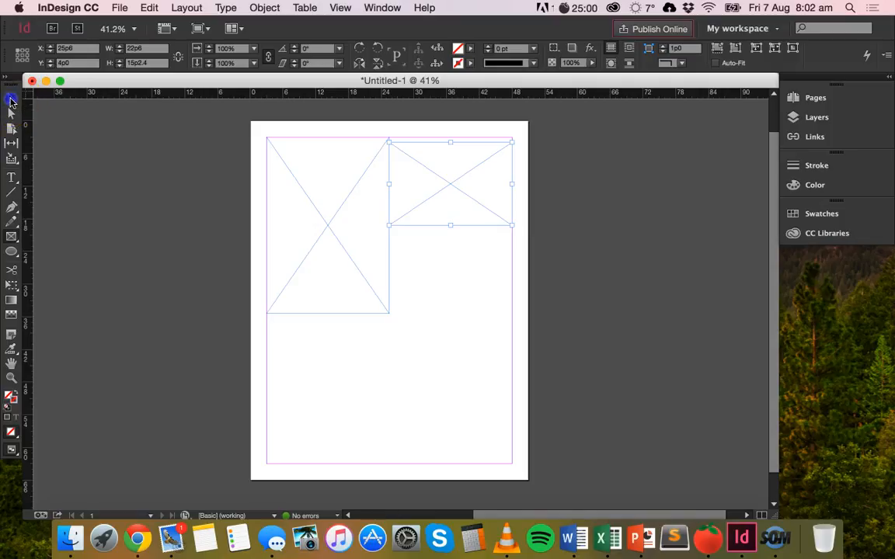
left_click(11, 99)
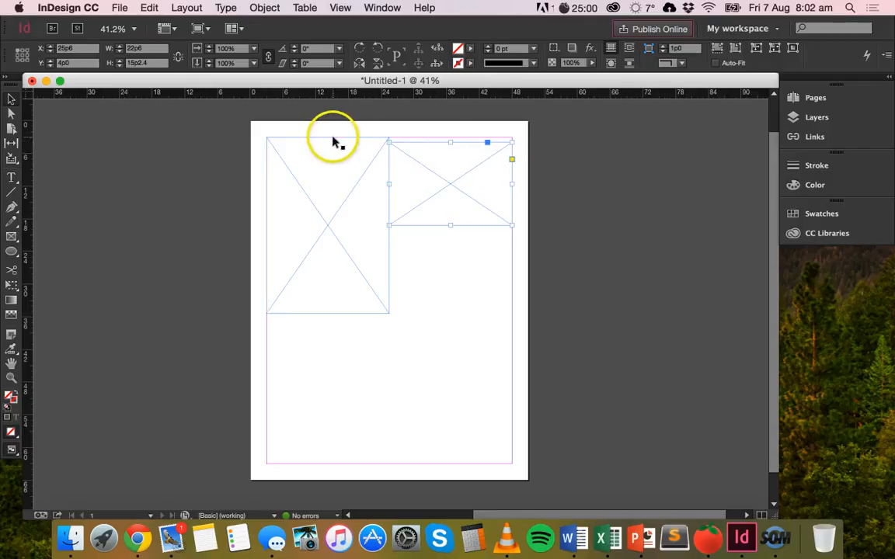
Step: Open the Align panel and place it beside the document, clear of the page
left_click(382, 7)
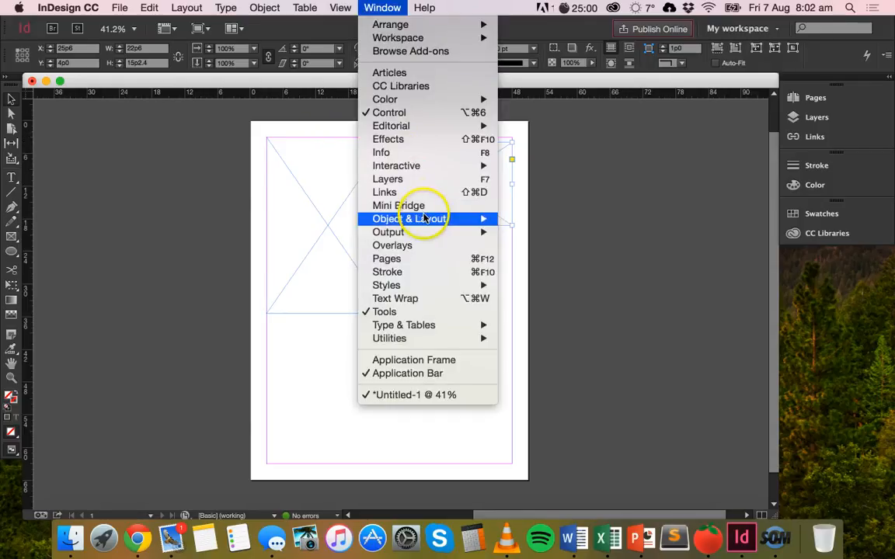
mouse_move(425, 219)
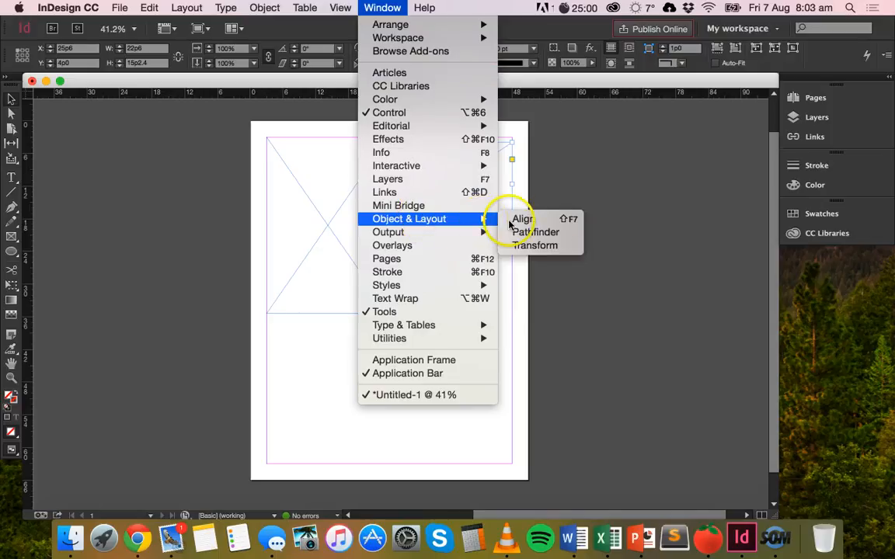
left_click(549, 222)
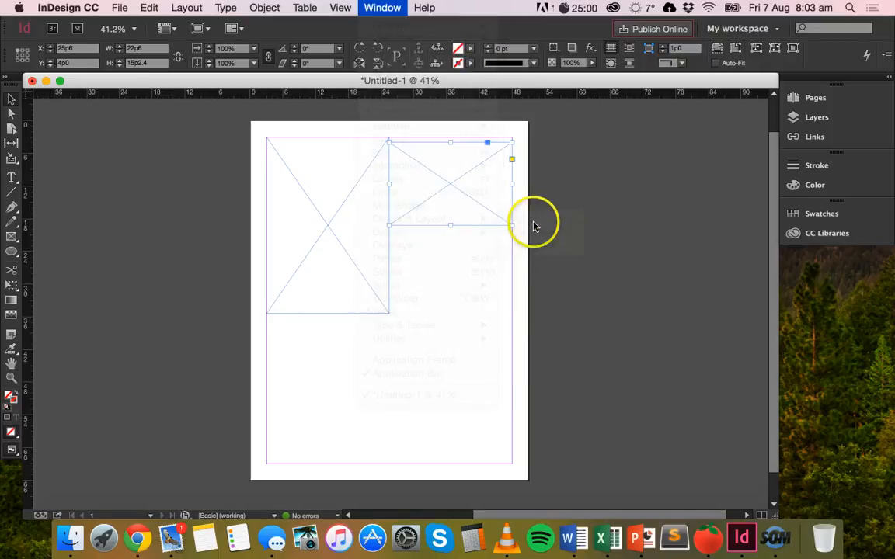
left_click_drag(482, 225, 830, 271)
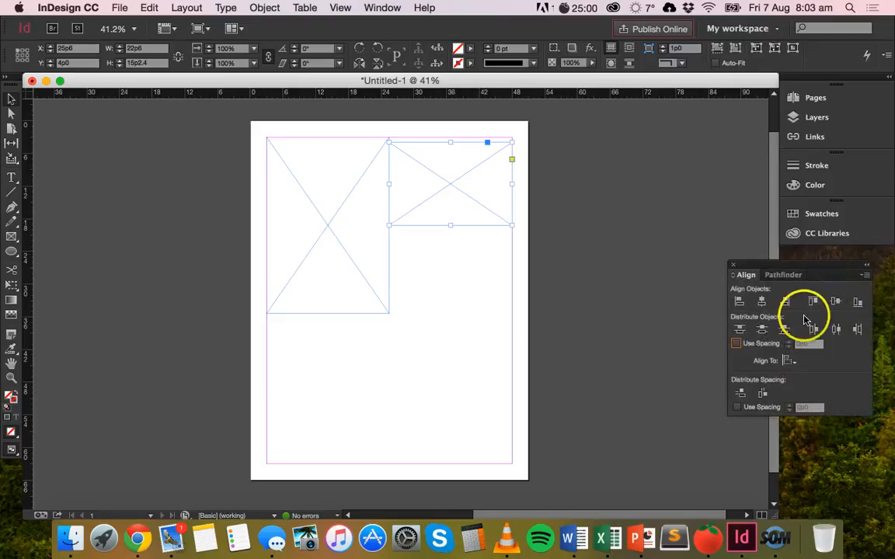
Step: Select both frames and align their top edges
left_click(323, 205)
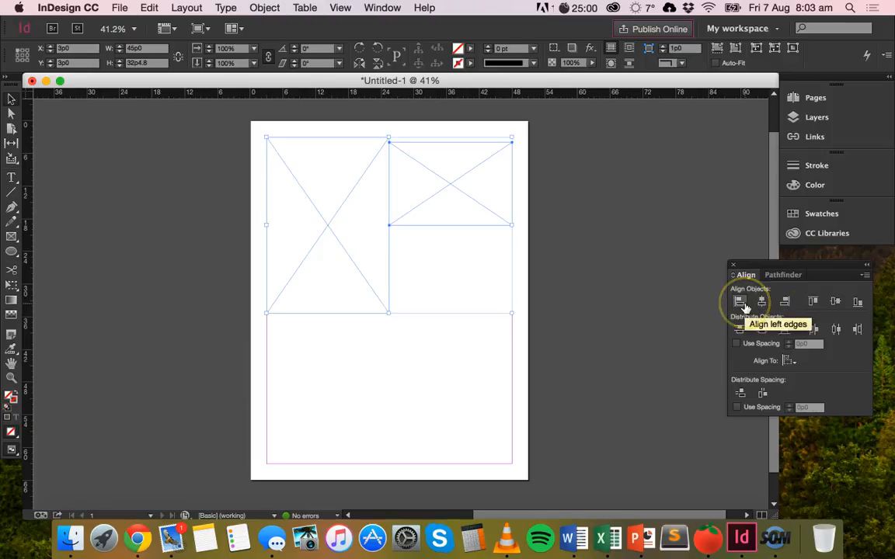
left_click(783, 303)
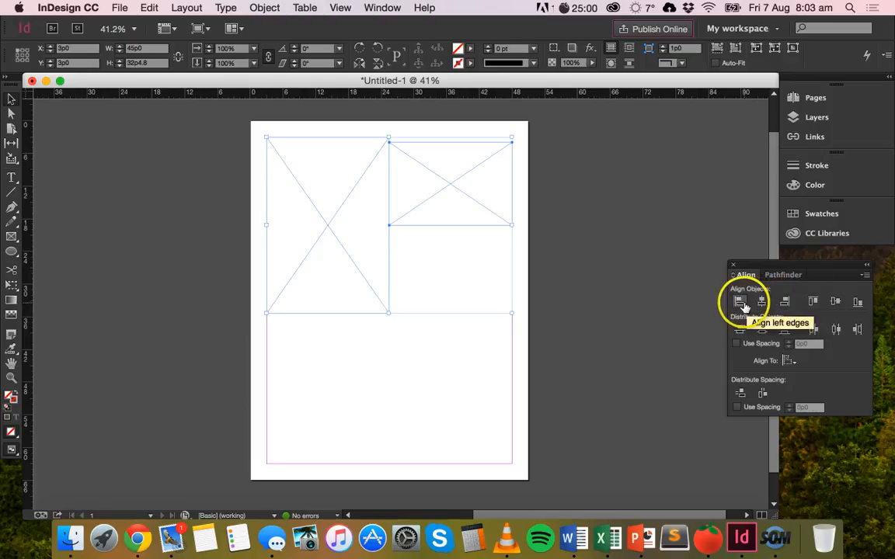
left_click(782, 303)
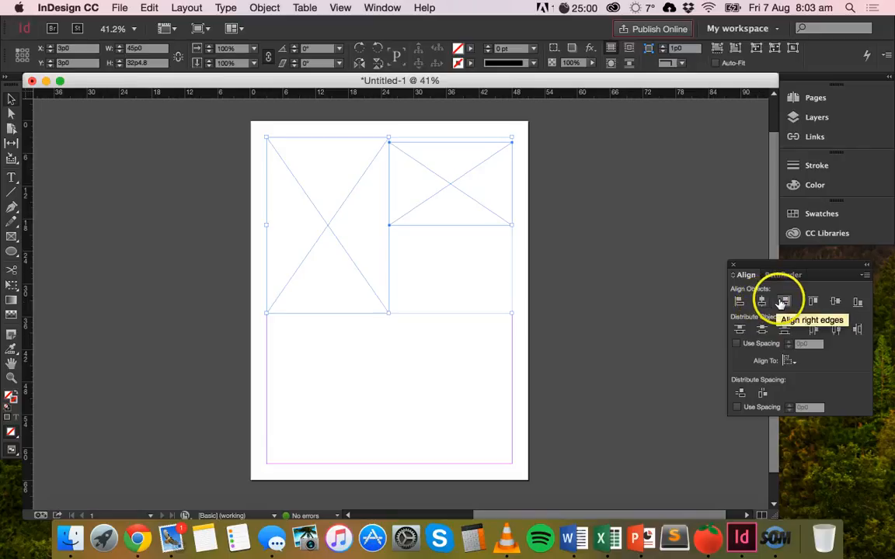
left_click(810, 303)
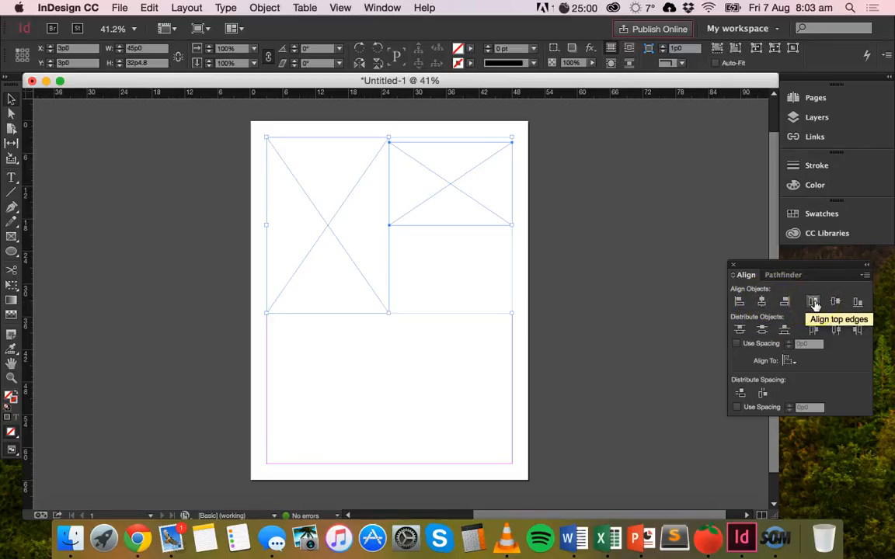
left_click(814, 304)
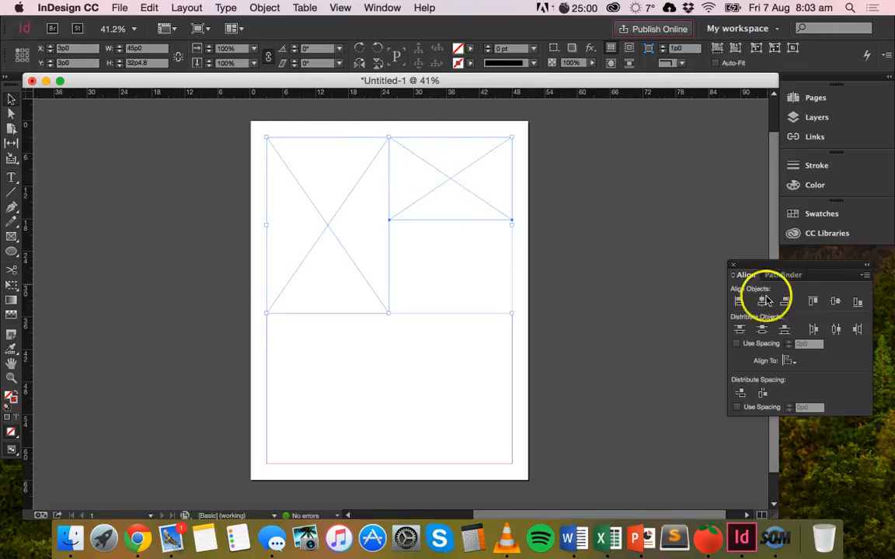
Step: Try aligning the two frames on their horizontal centres, and undo the alignment
left_click(763, 301)
left_click(740, 302)
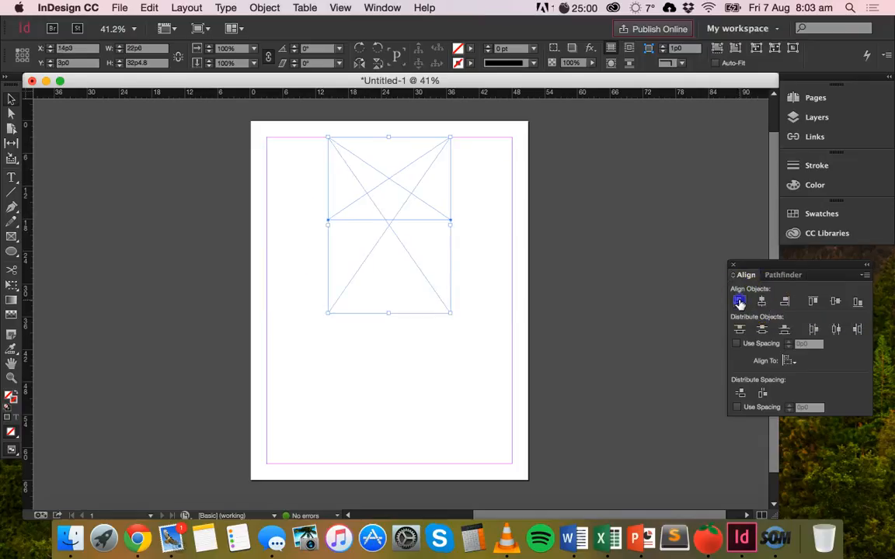
left_click(783, 303)
key("super+z")
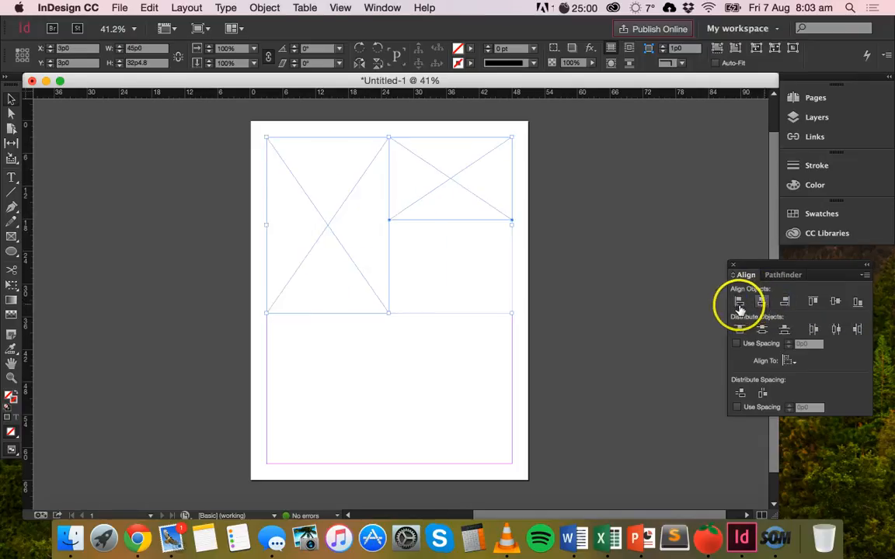
Step: Try aligning the two frames by their bottom edges, return them to top-edge alignment, and deselect them
left_click(857, 303)
left_click(787, 303)
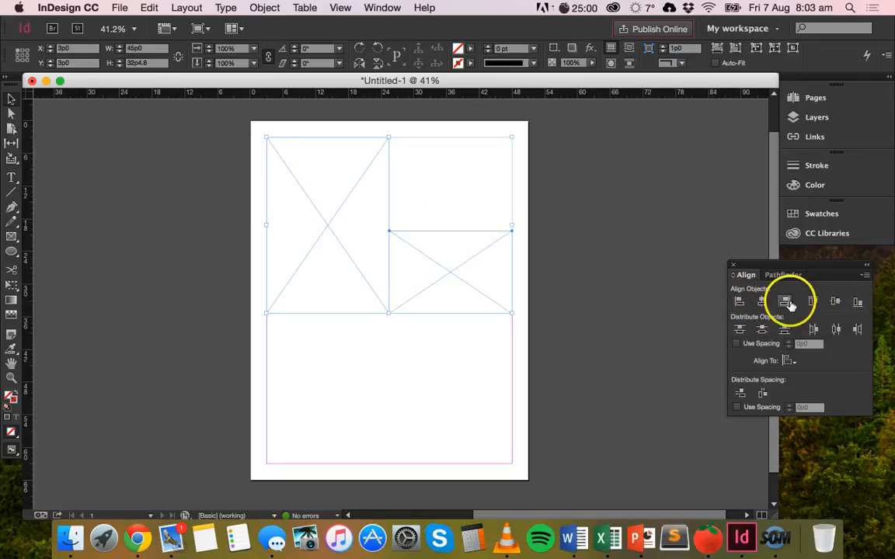
left_click(812, 303)
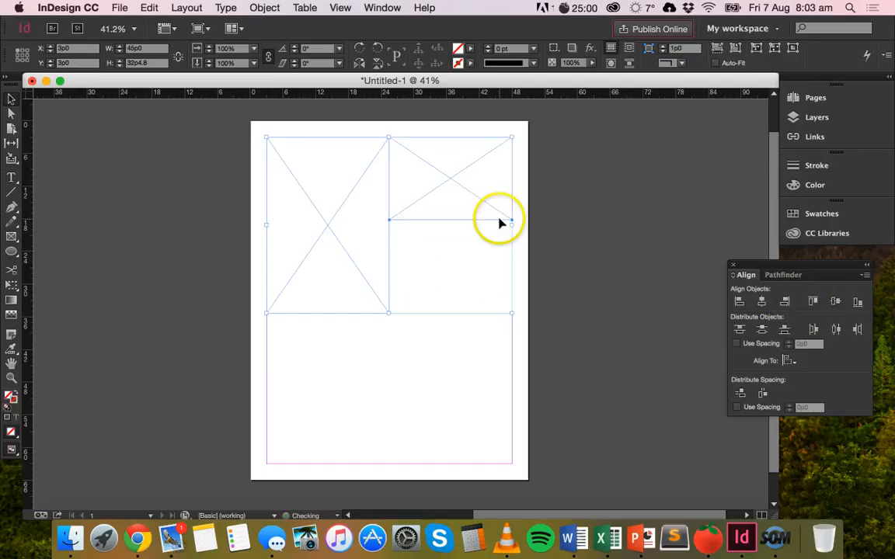
left_click(223, 189)
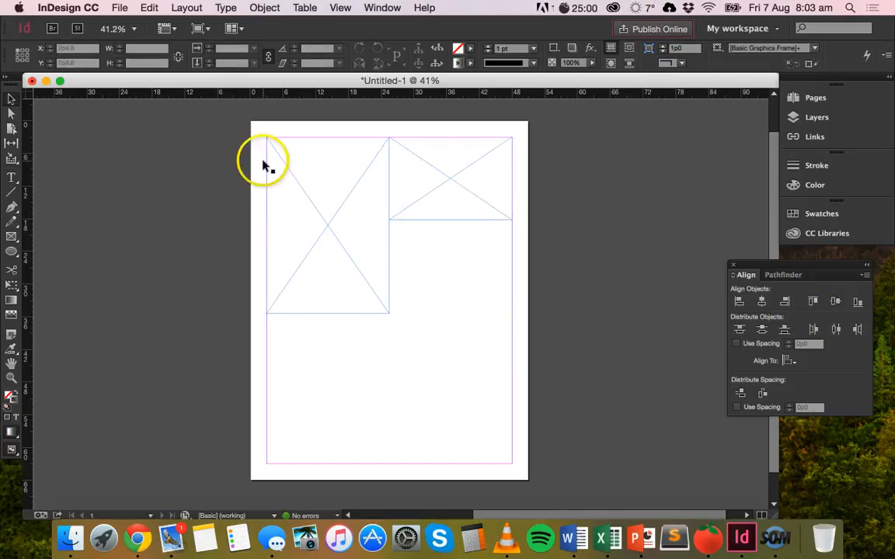
Step: Duplicate the smaller right-hand frame straight below itself at about Y 19p2, leaving a narrow gap between the two
left_click(445, 178)
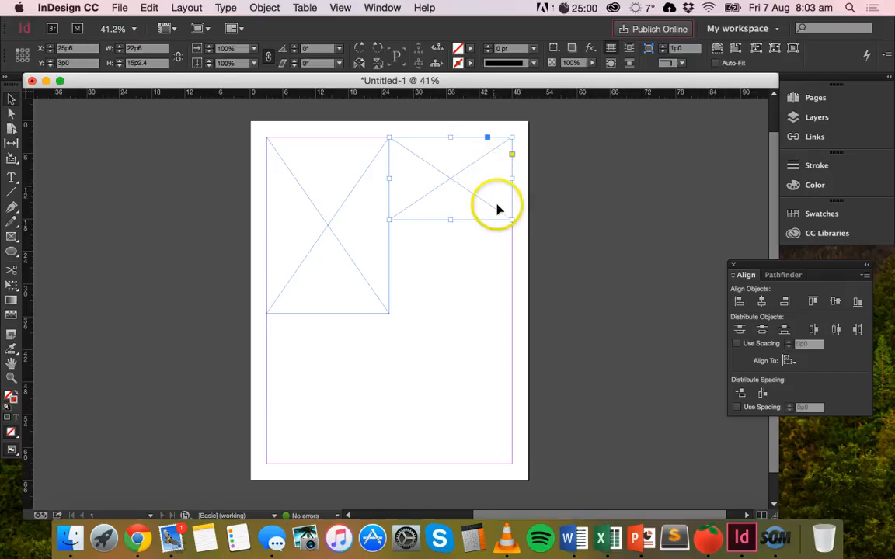
left_click(458, 183)
left_click_drag(458, 182, 459, 268)
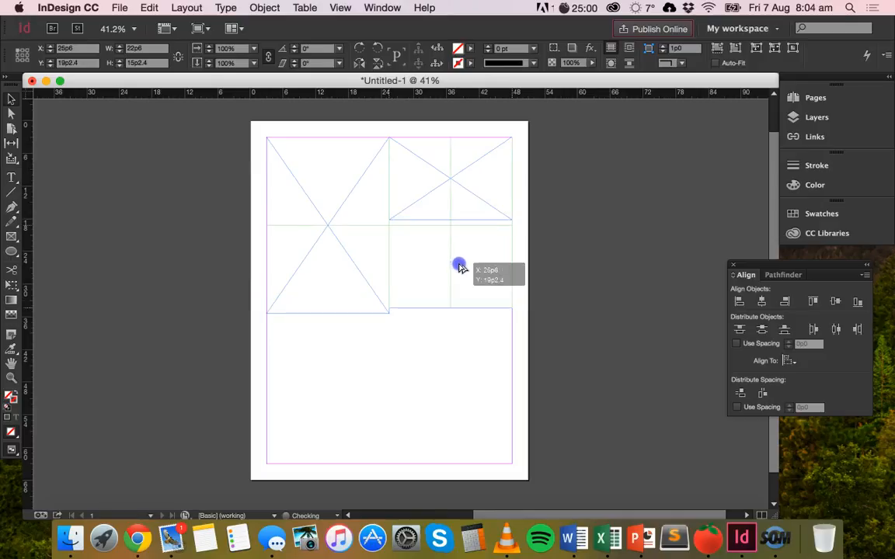
left_click_drag(459, 268, 459, 269)
Step: Resize the tall left frame to about 21p5 wide and 33p10 high, leaving a gap to the right-hand frames
left_click(354, 276)
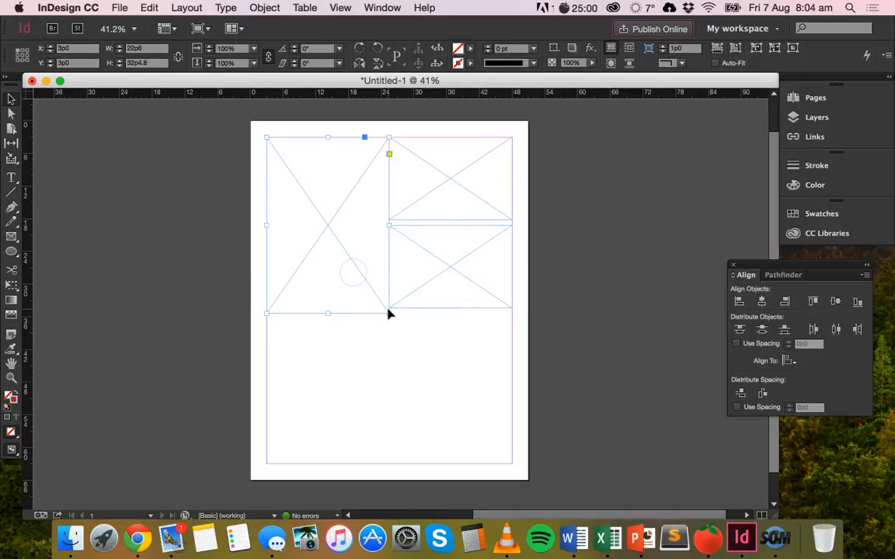
mouse_move(389, 314)
left_mouse_down()
mouse_move(380, 311)
mouse_move(384, 320)
left_mouse_up()
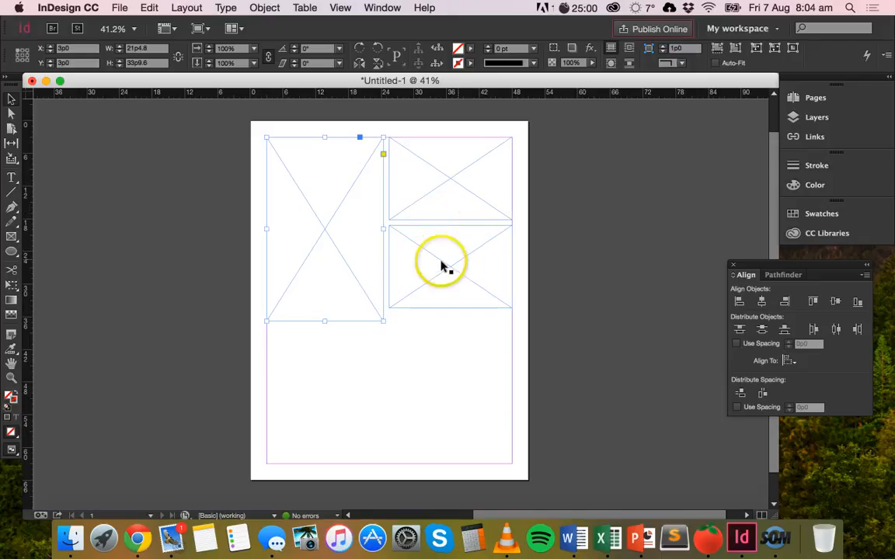
Step: Try stretching only the lower right frame down to the left frame's bottom edge, and undo the resize
left_click(435, 198)
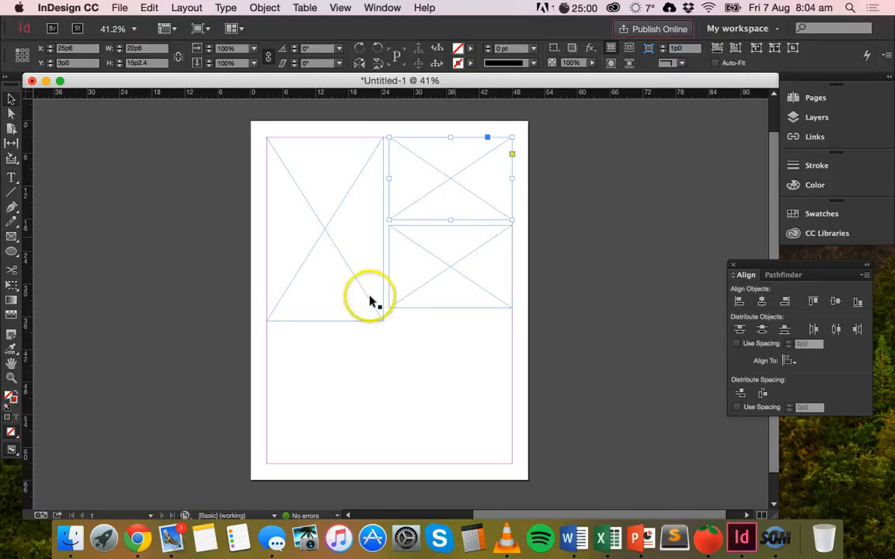
left_click(427, 272)
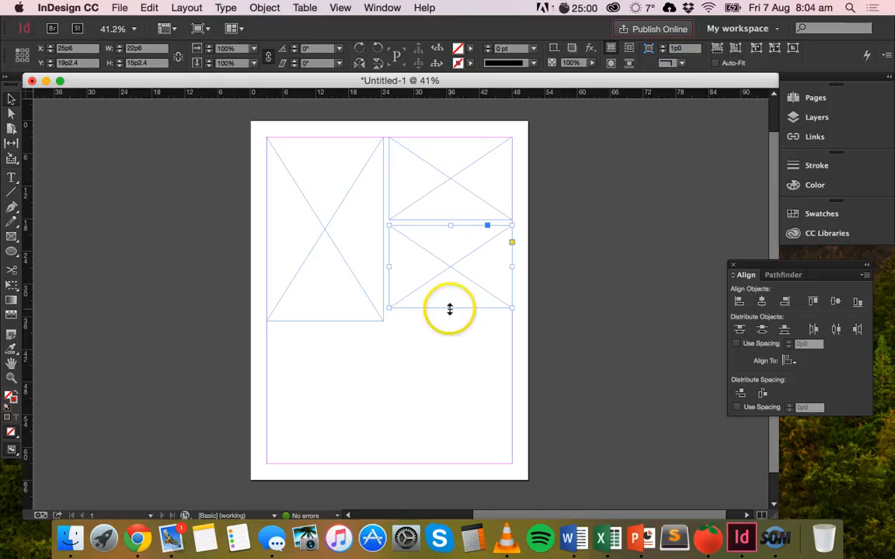
left_click_drag(449, 309, 449, 321)
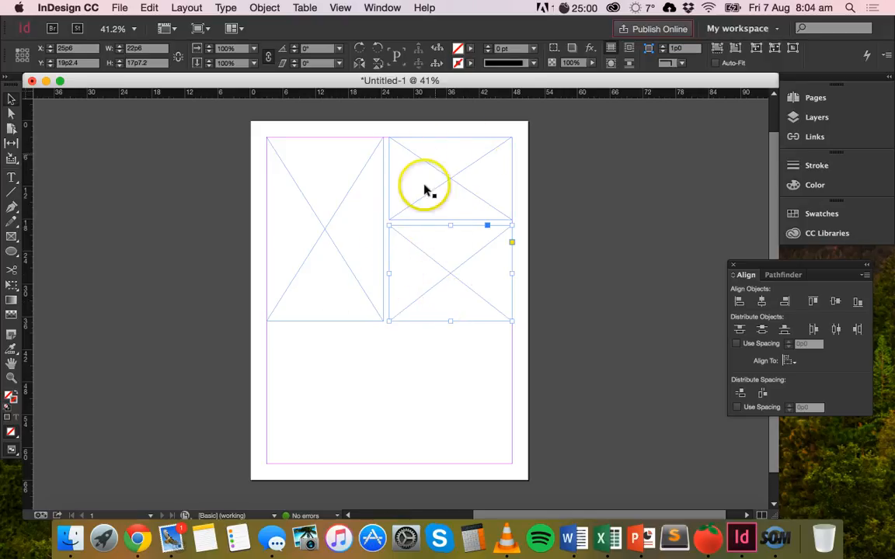
key("super+z")
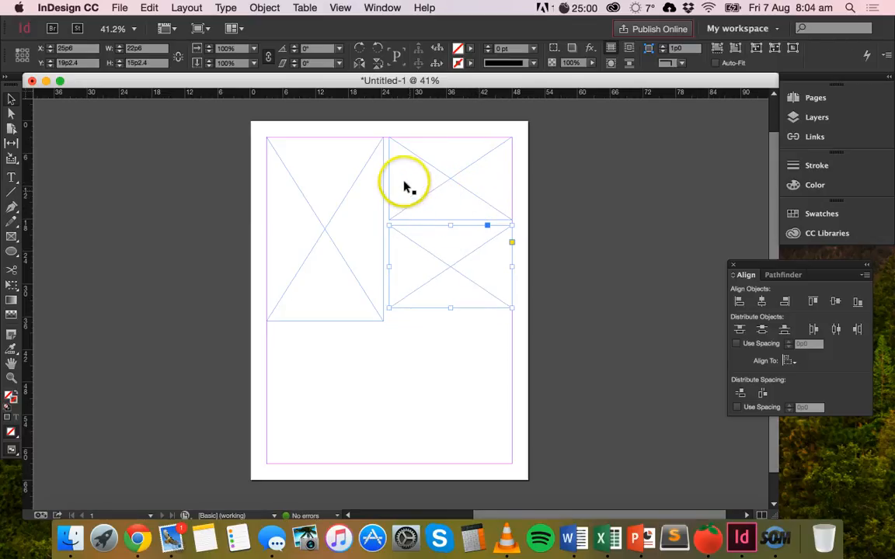
Step: Select both right-hand frames and stretch them together to the left frame's bottom edge, about 33p10 in total height
left_click(434, 252, "shift")
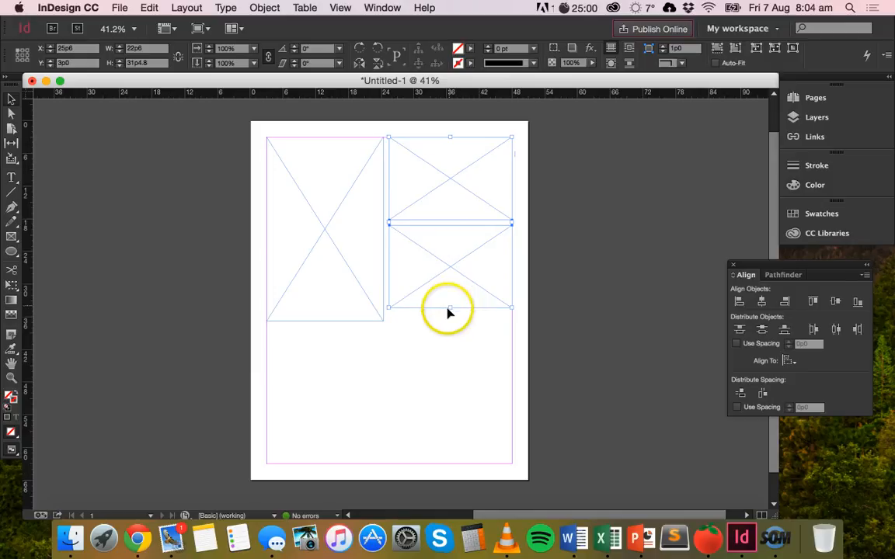
left_click_drag(448, 309, 449, 320)
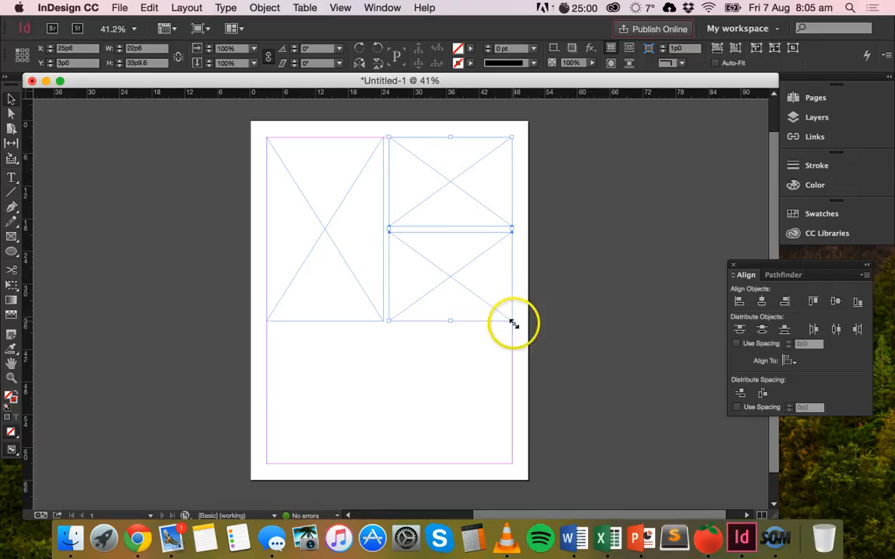
mouse_move(514, 321)
left_mouse_down()
mouse_move(475, 319)
mouse_move(510, 319)
left_mouse_up()
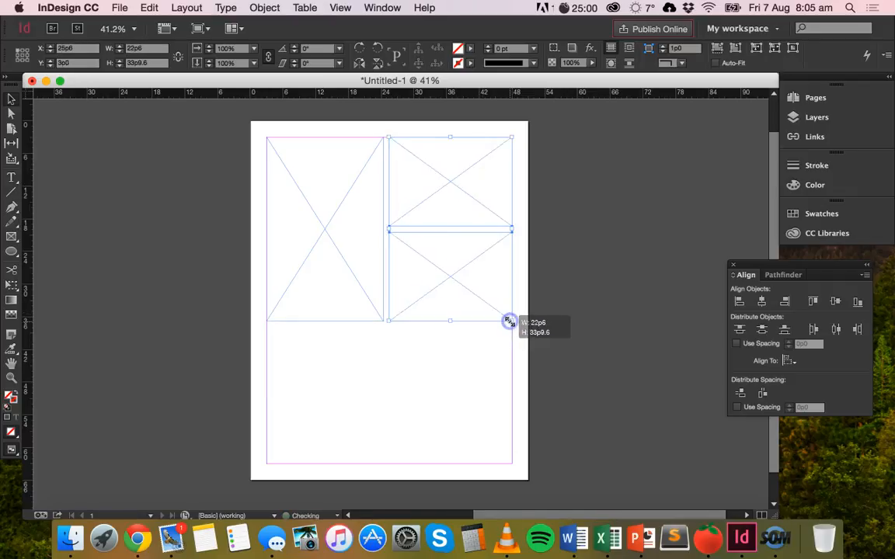
mouse_move(389, 321)
left_mouse_down()
mouse_move(428, 297)
mouse_move(387, 321)
left_mouse_up()
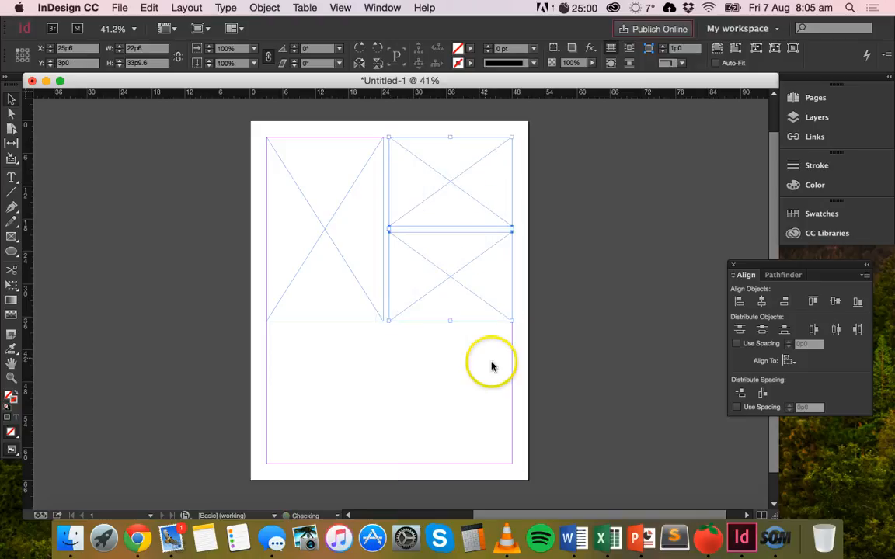
left_click(381, 346)
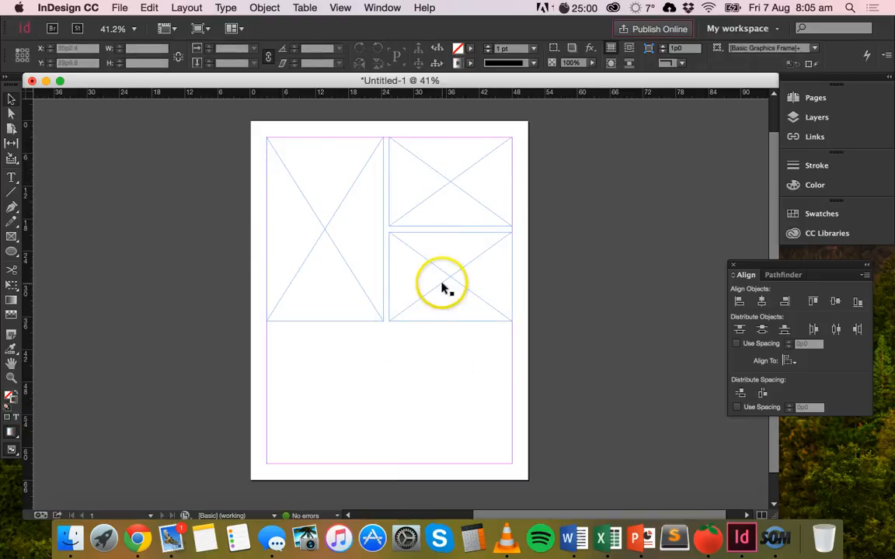
Step: Try drawing a plain ellipse shape about 34p0 wide and 17p7 high below the three frames, and undo it
left_click(10, 238)
left_click(11, 251)
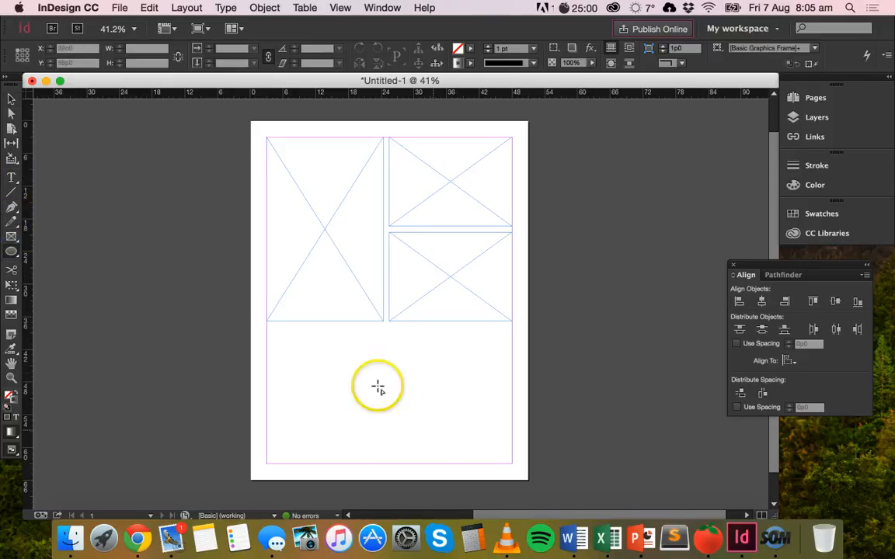
left_click_drag(300, 346, 486, 443)
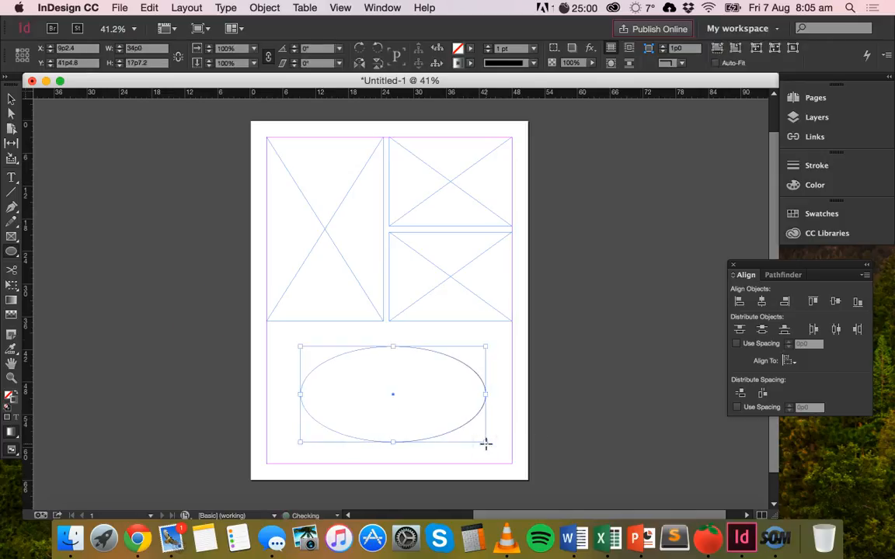
key("super+z")
Step: Draw an ellipse placeholder frame about 31p2 wide and 19p10 high, centred below the three rectangle frames, and deselect it
left_click(15, 237)
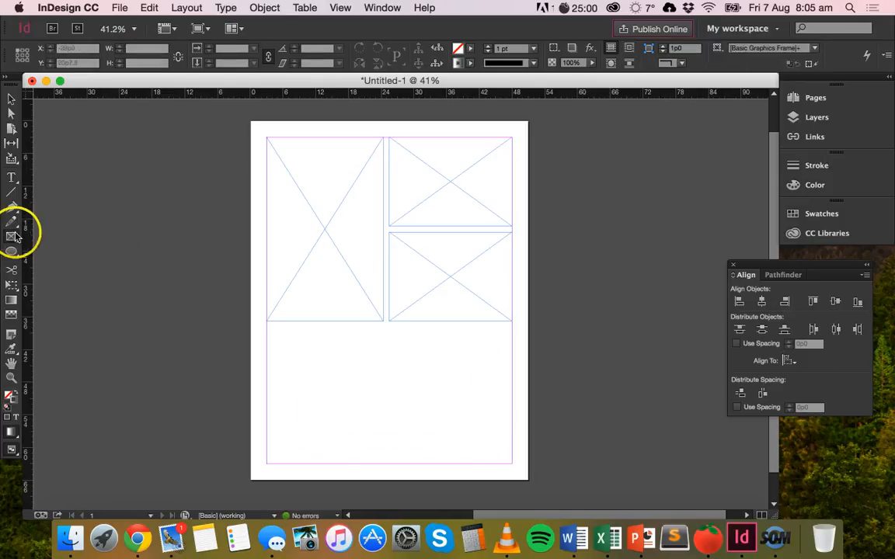
left_click(14, 237)
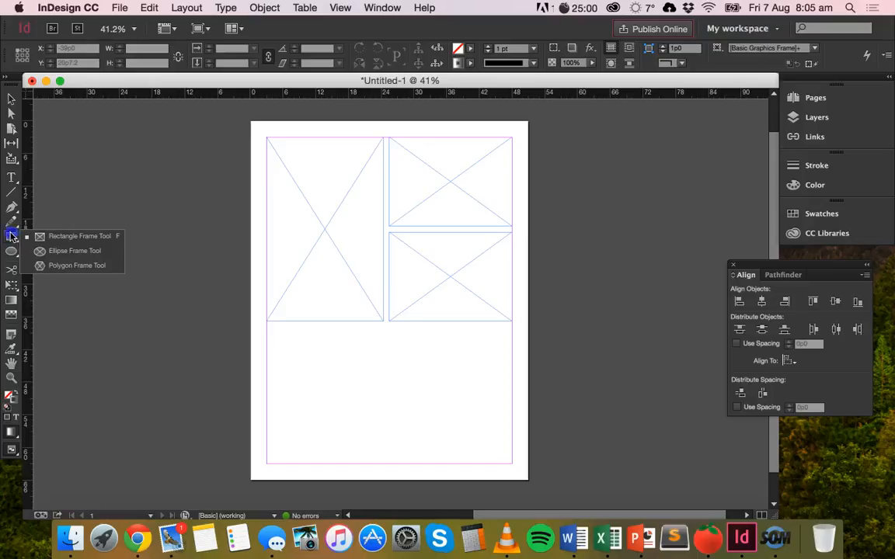
left_click(93, 257)
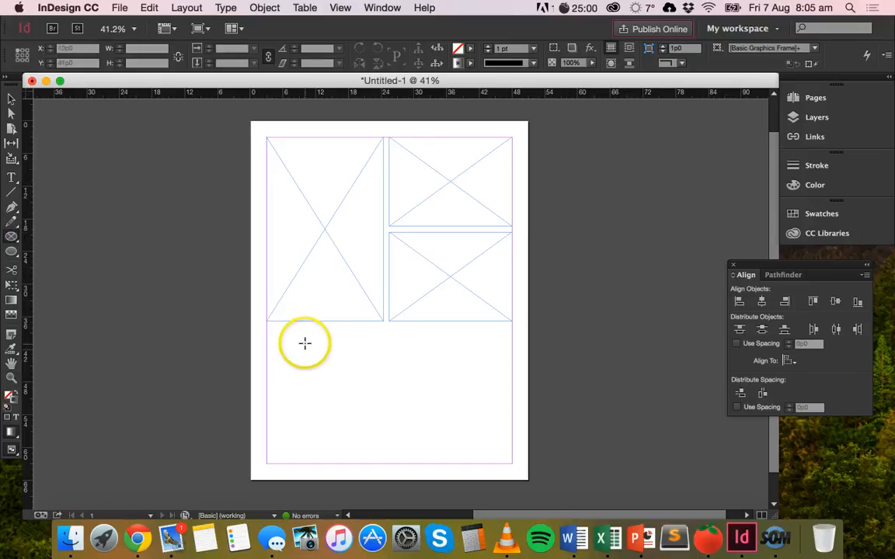
left_click_drag(303, 343, 476, 452)
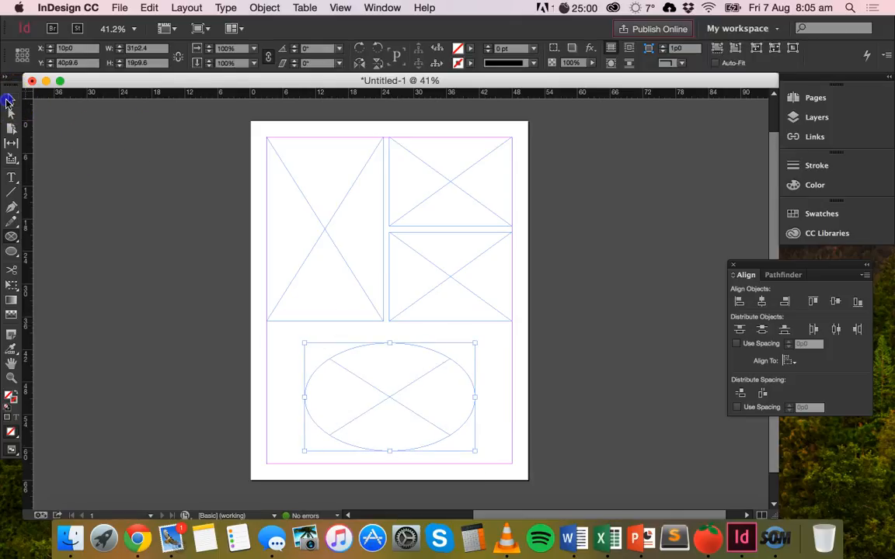
left_click(87, 156)
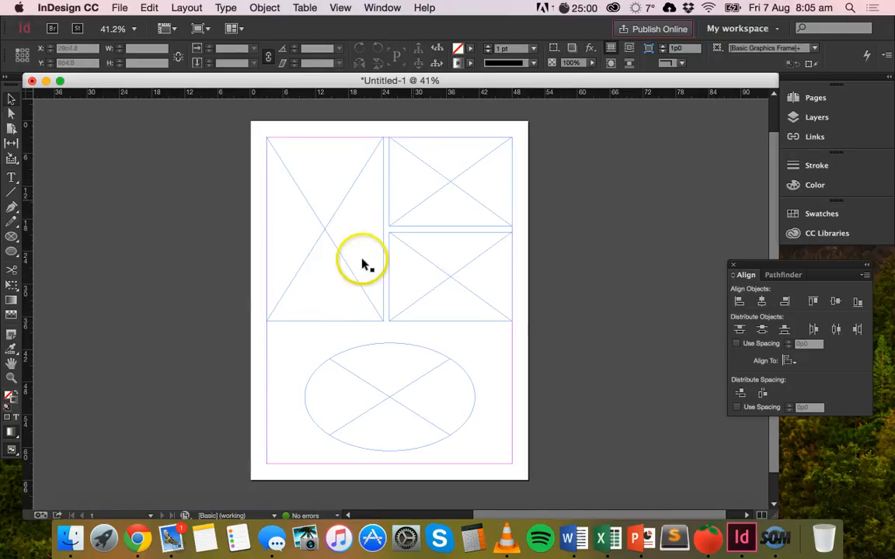
Step: Switch to Finder and place NEPAL13 (57).jpg from the Assets folder into the tall left frame of the InDesign page
left_click(70, 537)
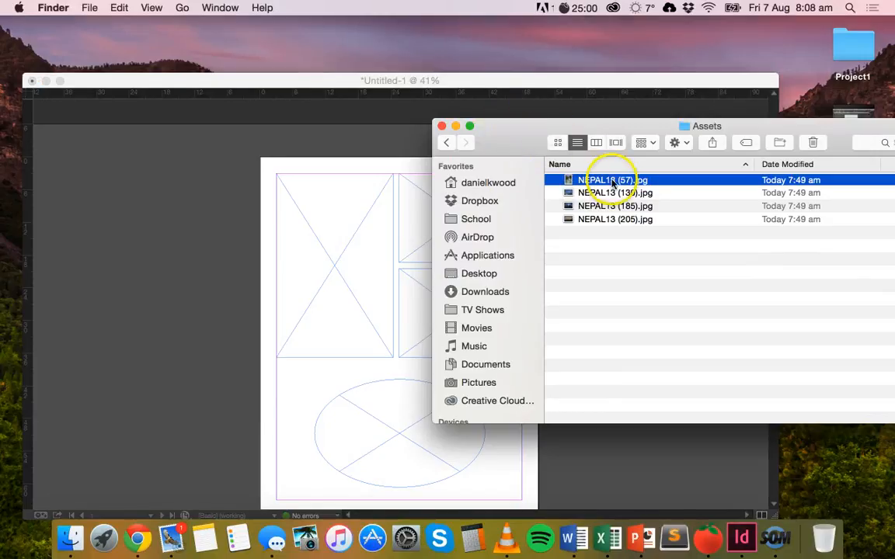
left_click_drag(549, 210, 343, 262)
key("super+Tab")
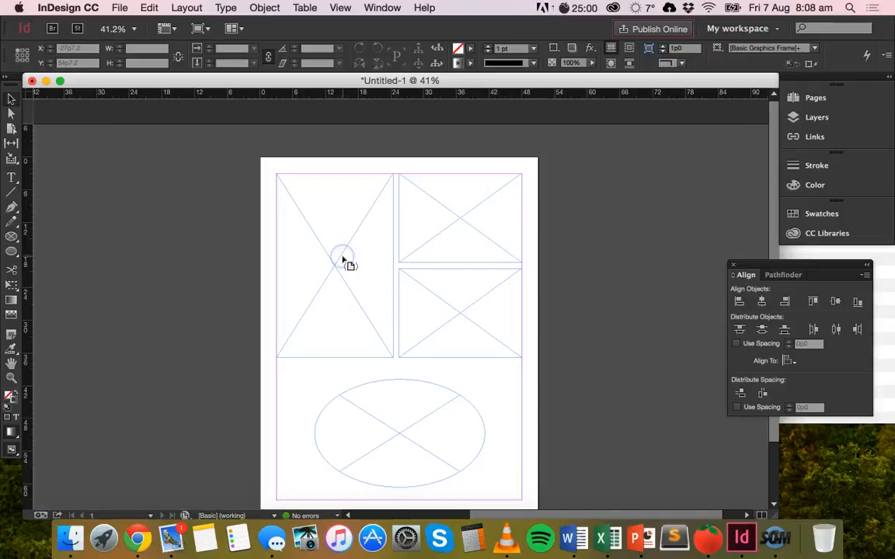
left_click(297, 211)
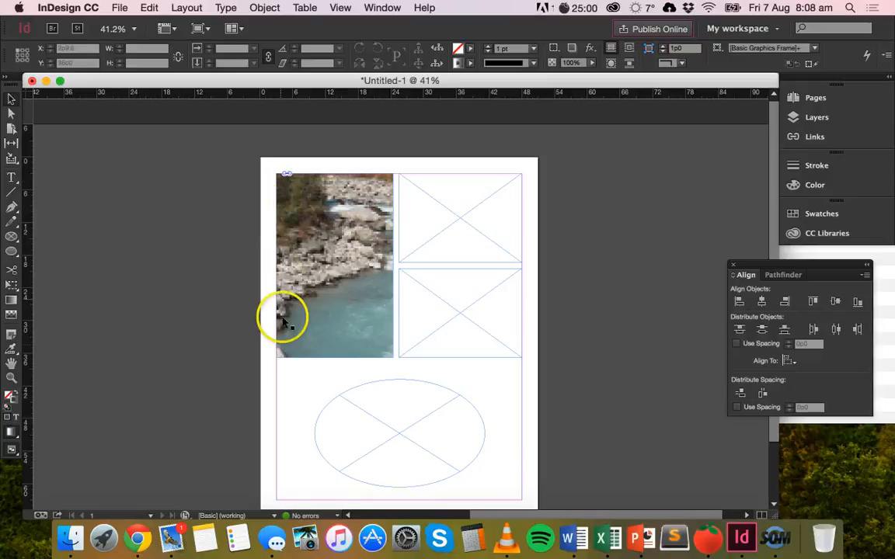
Step: Select the photo content inside the tall left frame and shift it down and left until its upper right corner is within reach
left_click(334, 262)
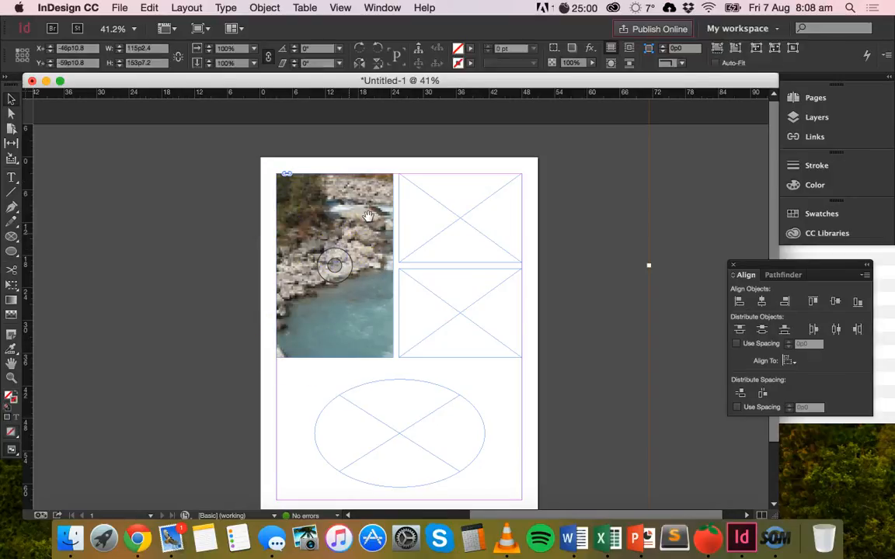
left_click_drag(368, 201, 309, 270)
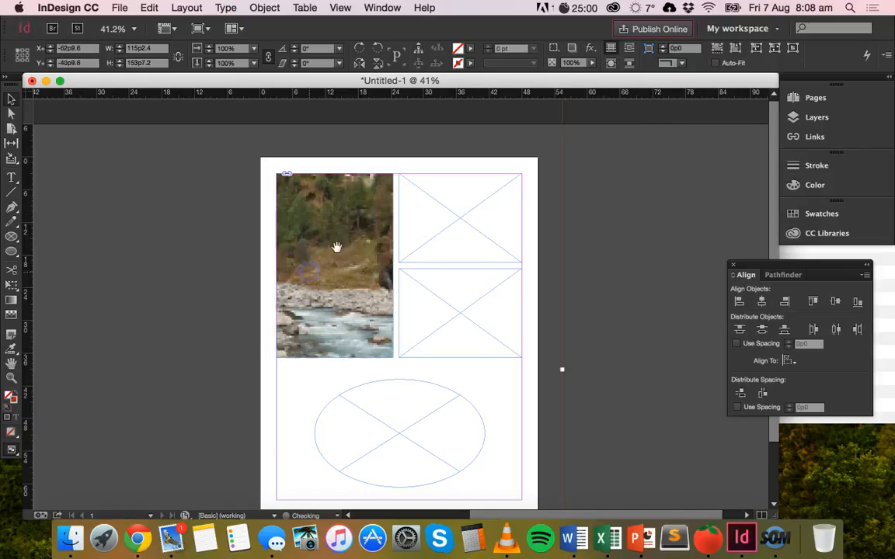
left_click_drag(366, 211, 347, 242)
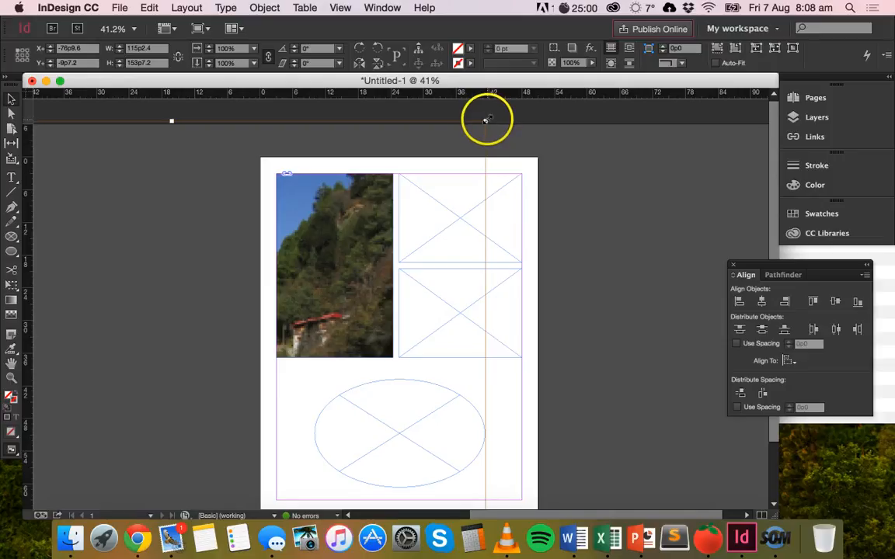
Step: Scale the river photo proportionally to about 26p5 wide and 35p2 high so that it just covers the tall left frame
left_click_drag(487, 119, 476, 144)
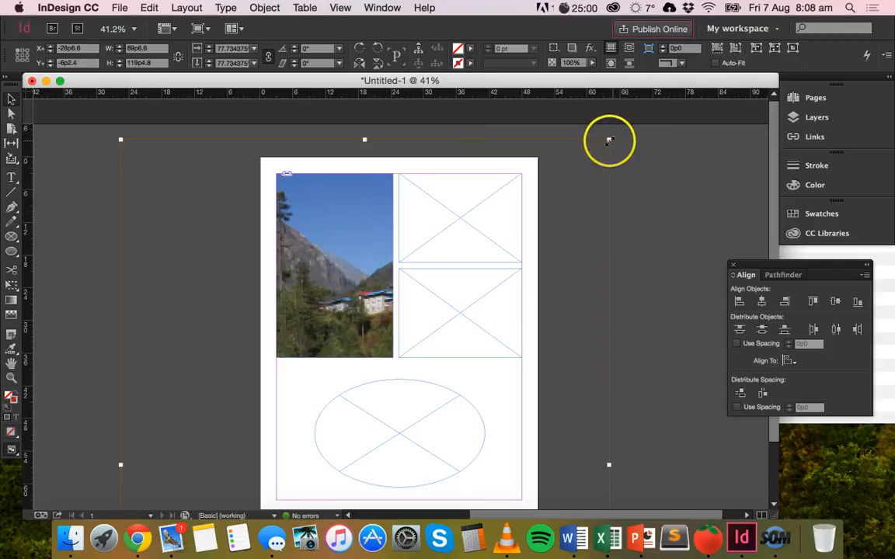
left_click_drag(609, 143, 327, 196)
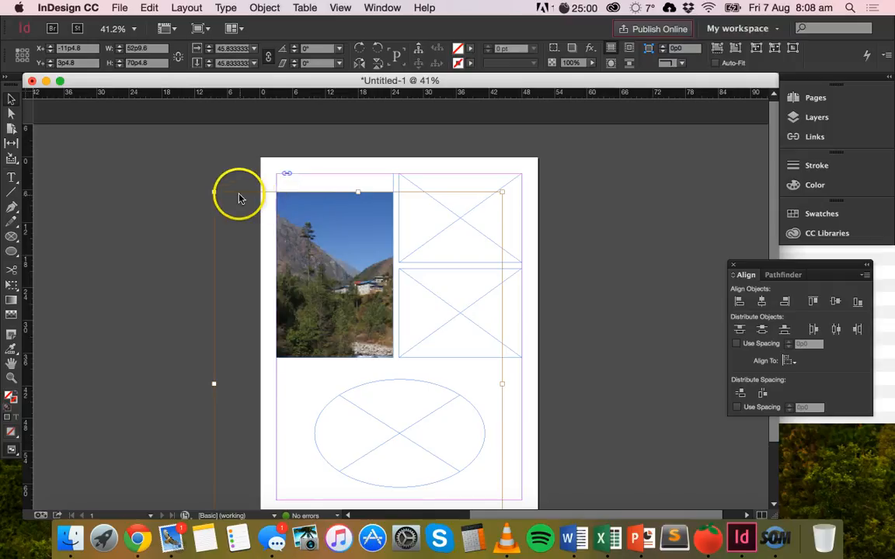
left_click_drag(239, 198, 257, 171)
left_click_drag(522, 168, 326, 360)
left_click_drag(235, 359, 286, 174)
left_click_drag(413, 167, 412, 167)
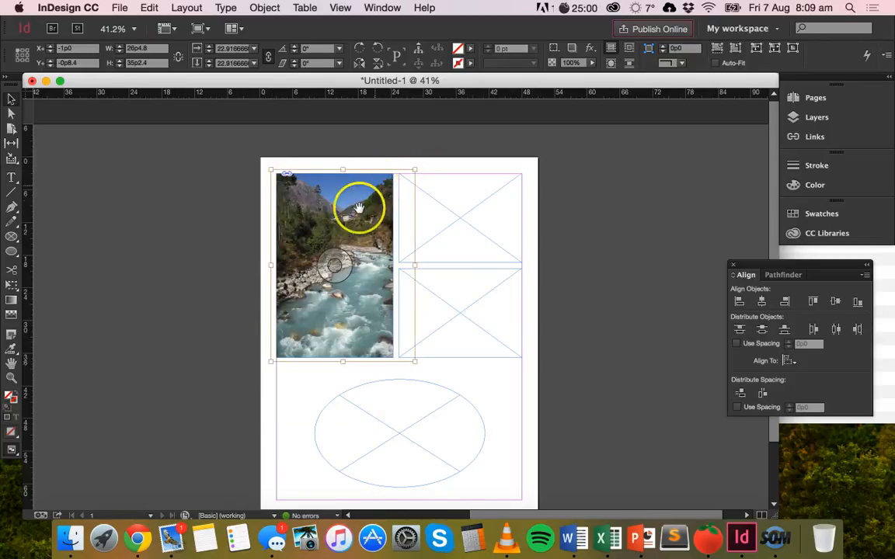
Step: Reposition the river photo inside the tall frame to about X -2p6, Y -0p8.4, and deselect it
left_click_drag(358, 216, 332, 277)
left_click_drag(301, 245, 348, 203)
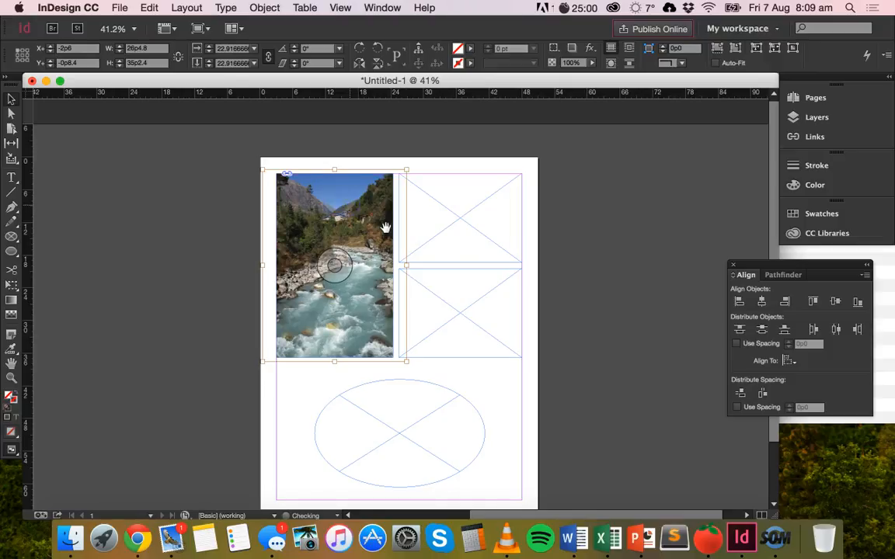
left_click(226, 244)
left_click(122, 338)
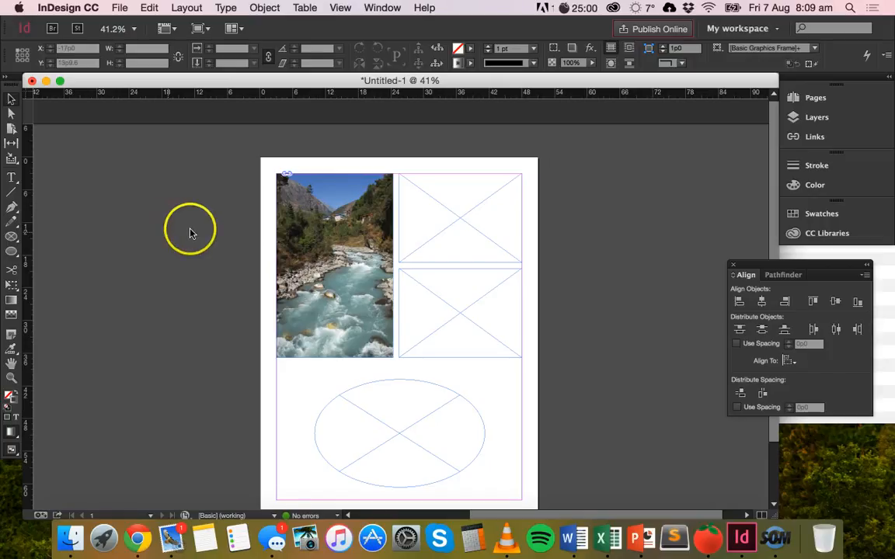
Step: Switch to Finder and place the sunlit mountain photo from the Assets folder into the ellipse frame
left_click(70, 537)
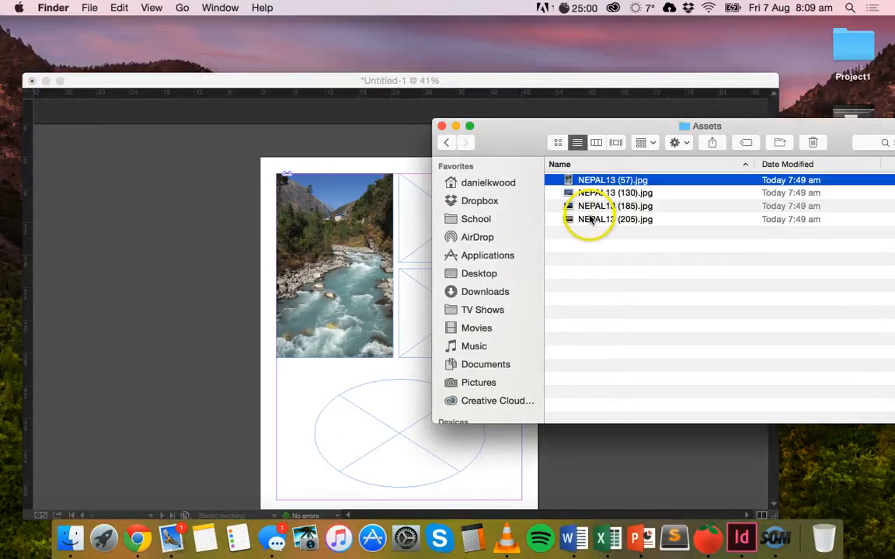
left_click_drag(559, 232, 396, 426)
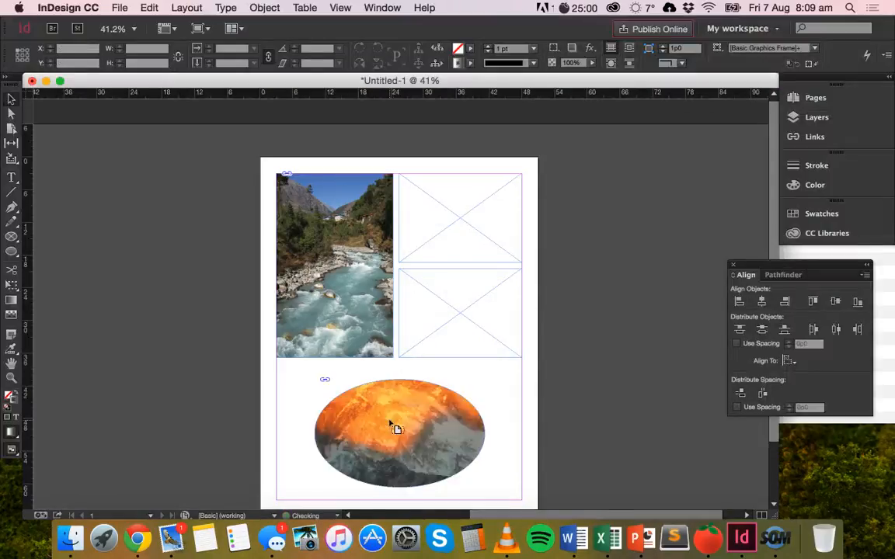
left_click(371, 421)
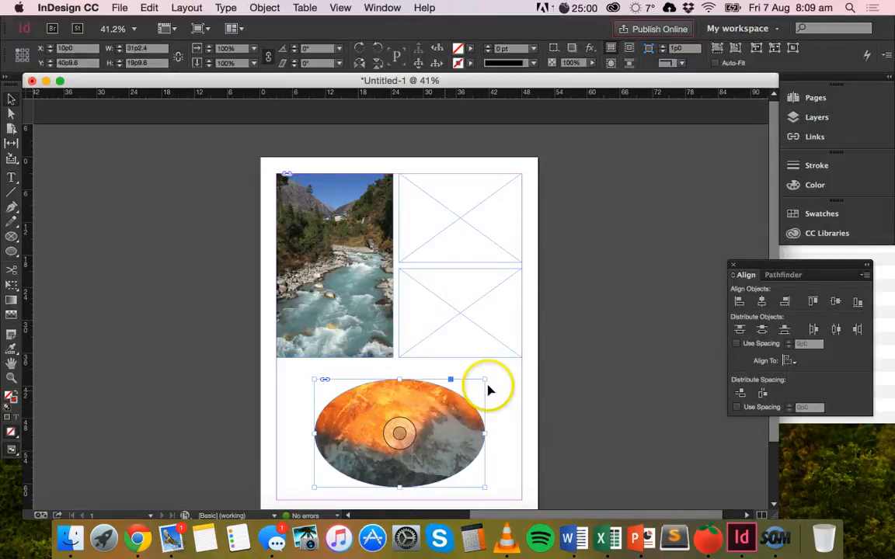
mouse_move(450, 421)
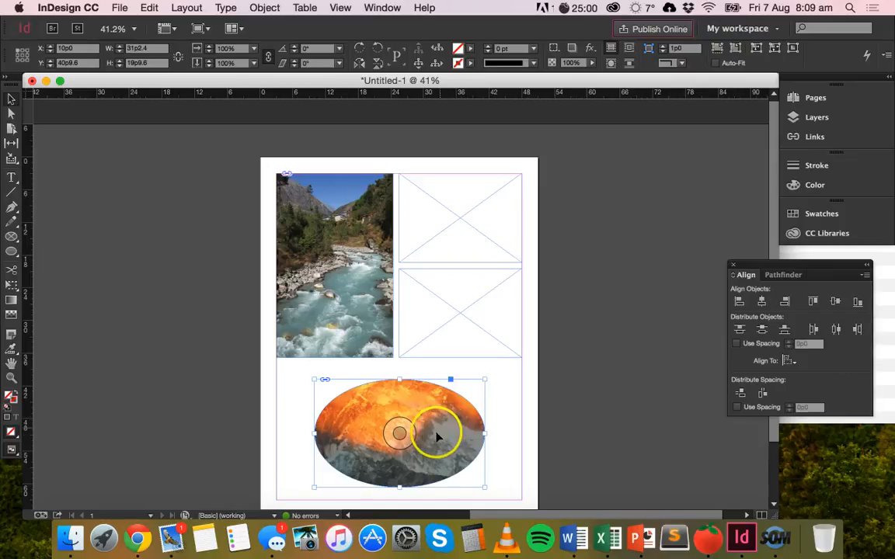
Step: Scale the mountain photo proportionally to about 33p8 wide and 22p6 high, centre it in the ellipse frame, and deselect it
left_click(400, 433)
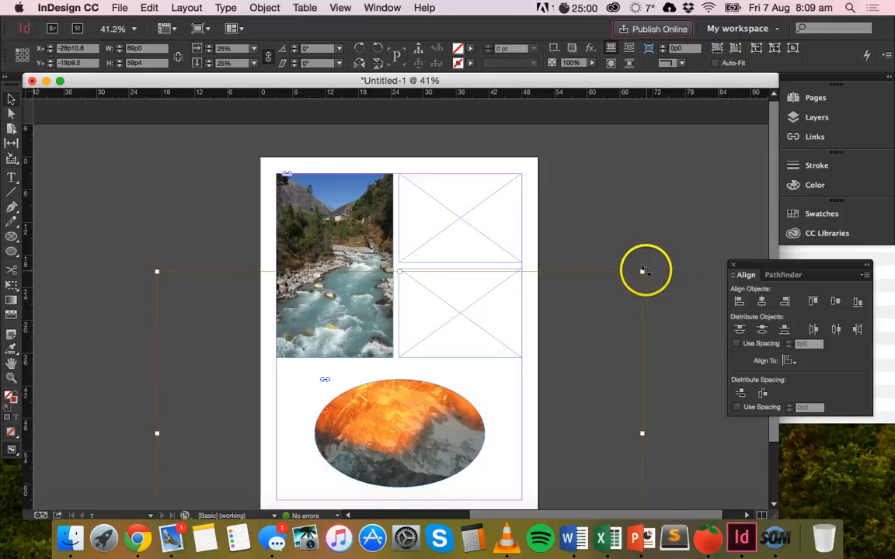
left_click_drag(643, 272, 441, 440)
left_click_drag(365, 442, 479, 385)
left_click_drag(556, 355, 483, 393)
left_click_drag(381, 435, 414, 396)
left_click_drag(516, 350, 483, 373)
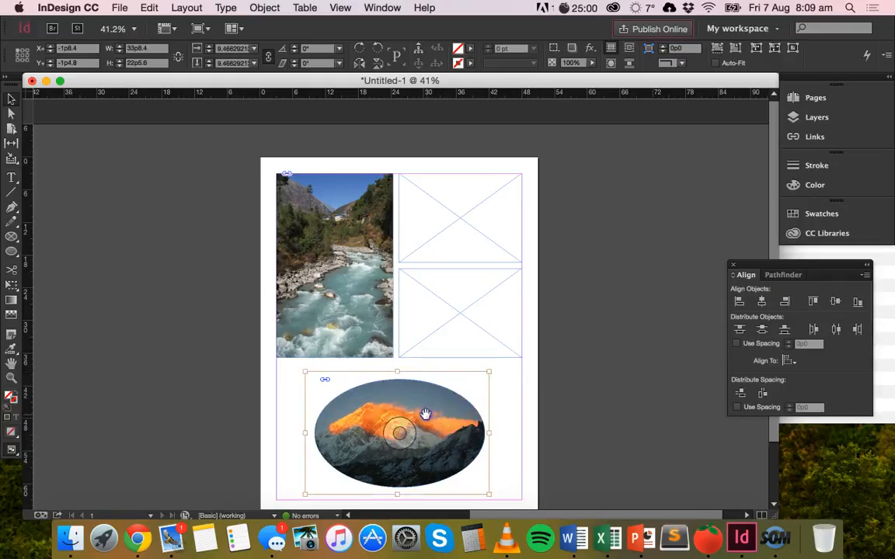
left_click_drag(426, 416, 398, 424)
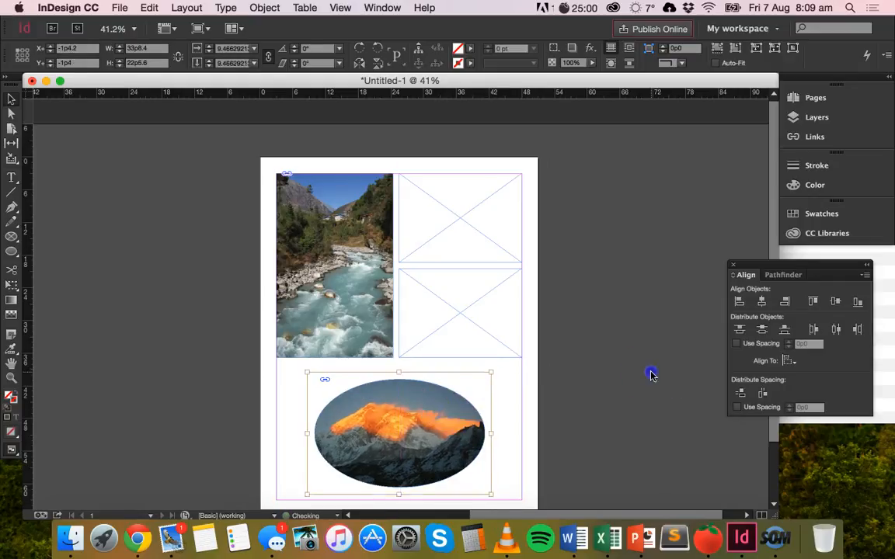
left_click(651, 375)
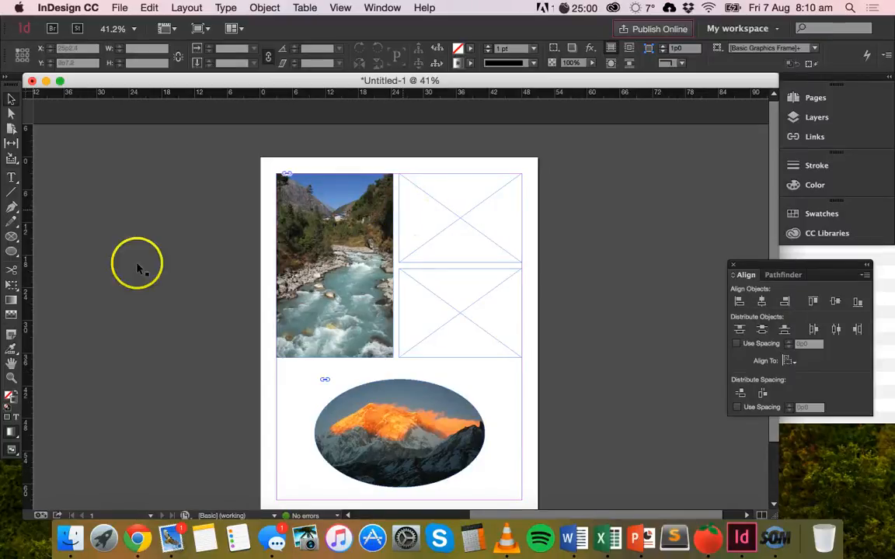
mouse_move(14, 242)
left_mouse_down()
mouse_move(66, 235)
mouse_move(86, 266)
mouse_move(51, 234)
mouse_move(4, 236)
left_mouse_up()
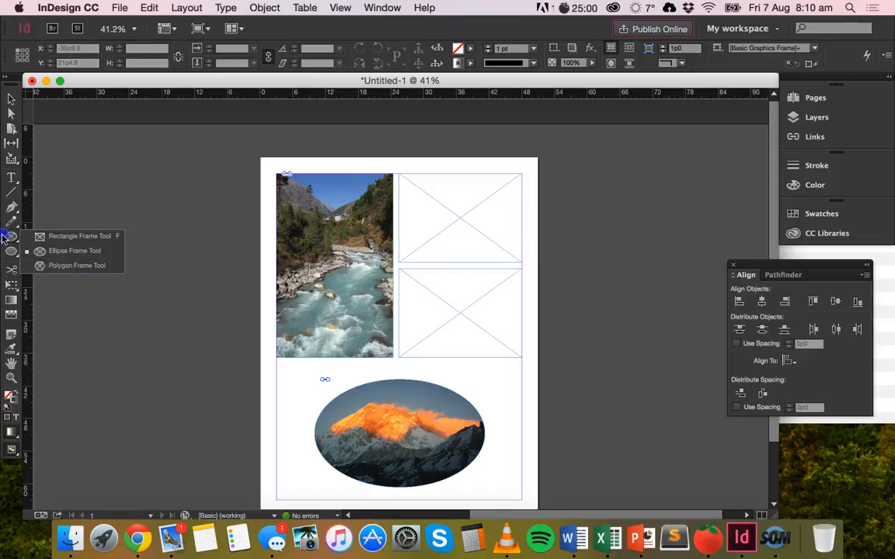
left_click(207, 207)
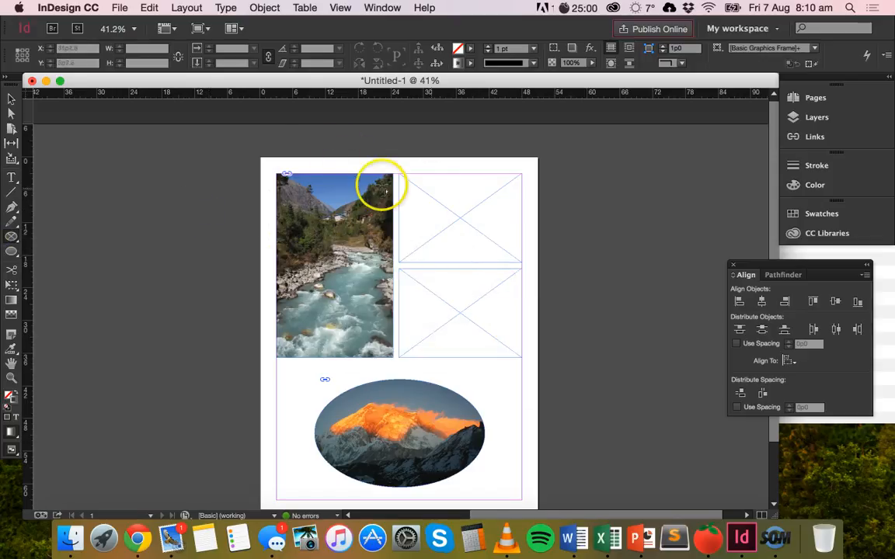